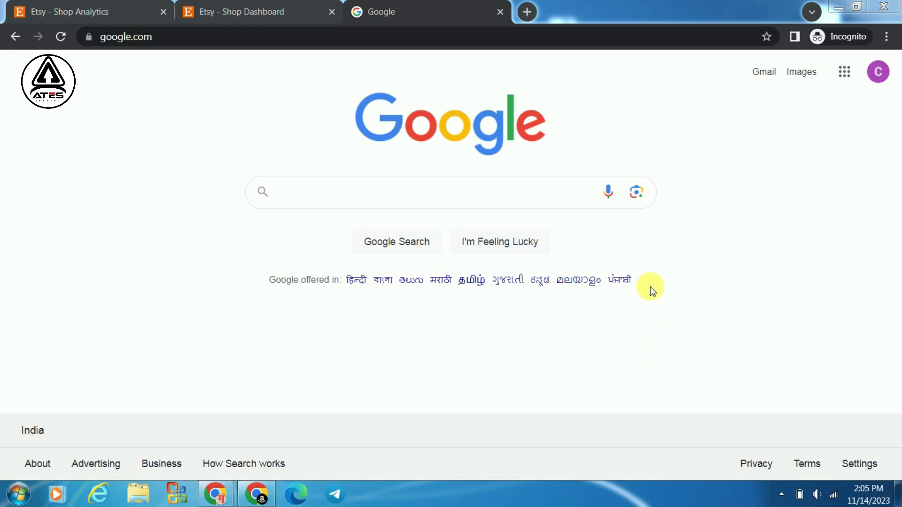
# Search Google for "google analytics" and open the Google Analytics for Beginners result.
pyautogui.click(534, 197)
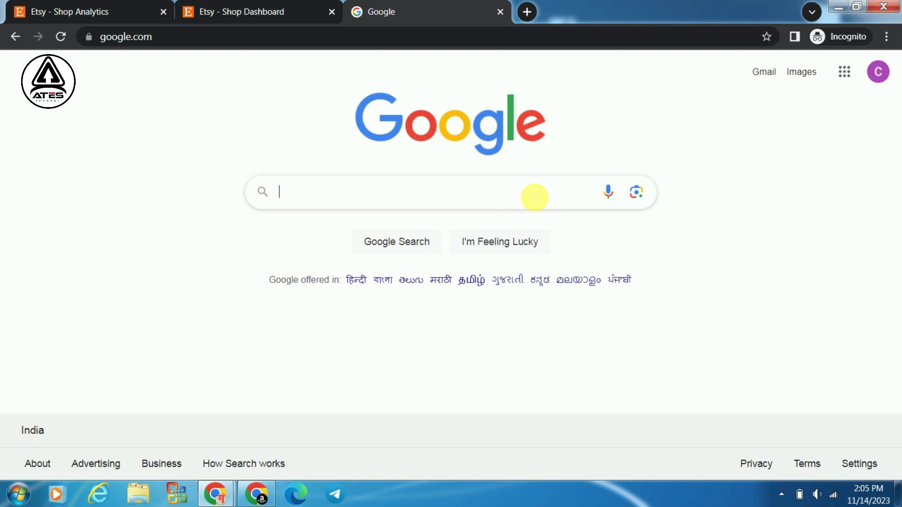
pyautogui.write('google analytics')
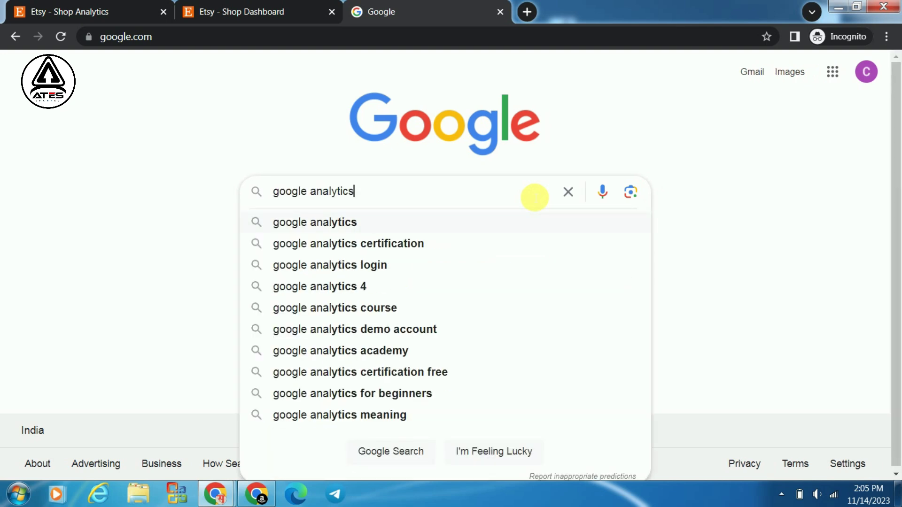
pyautogui.press('Return')
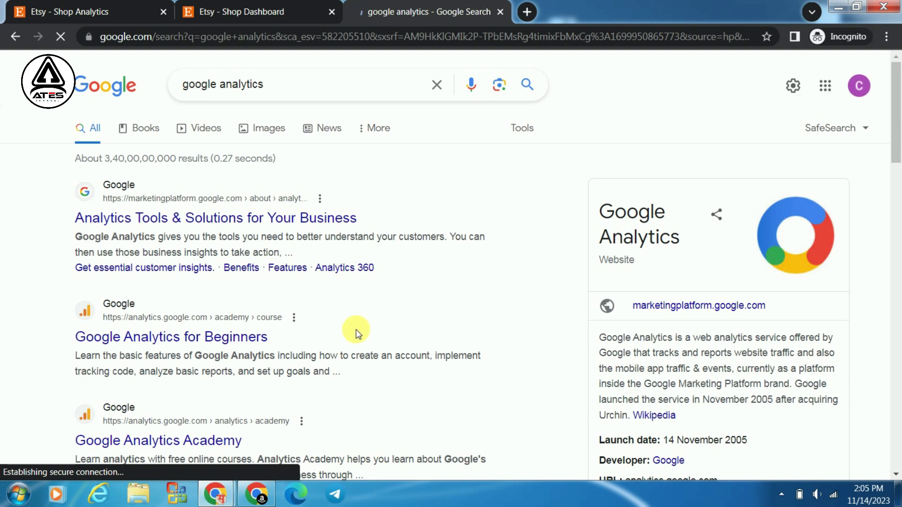
pyautogui.scroll(-1, 333, 354)
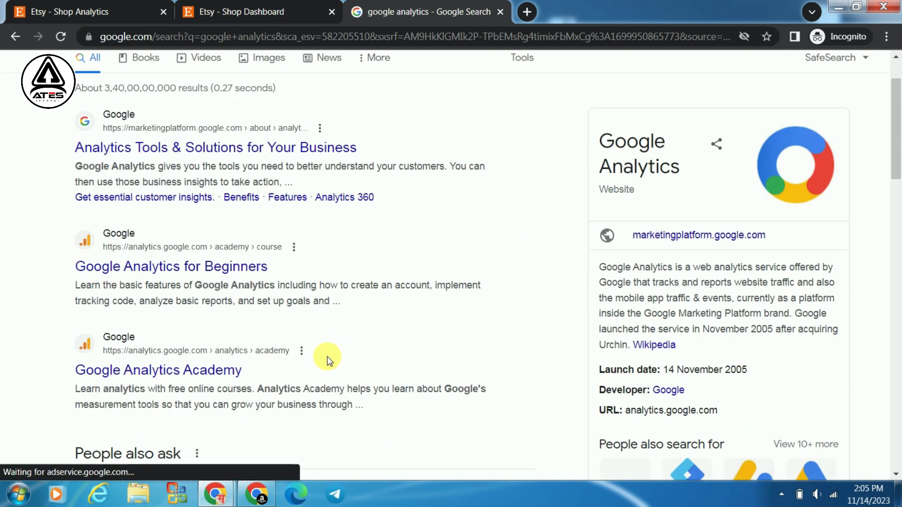
pyautogui.scroll(1, 327, 358)
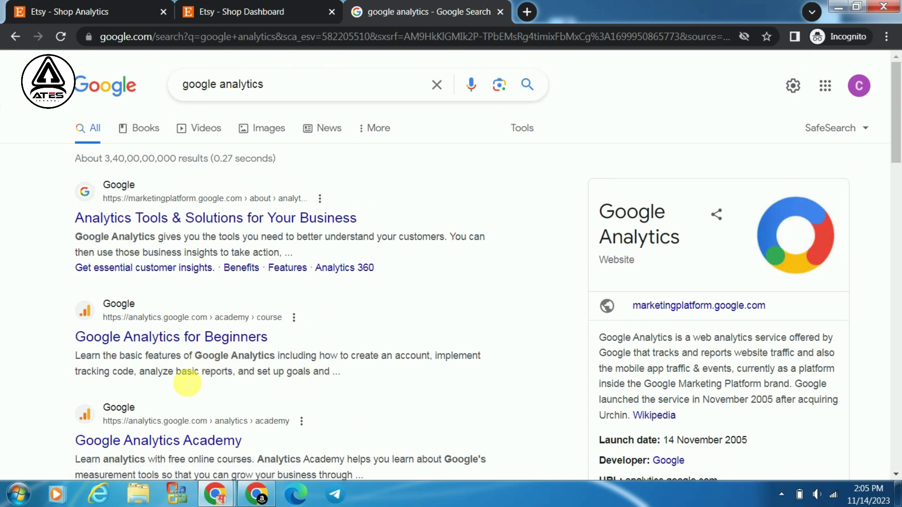
pyautogui.click(191, 337)
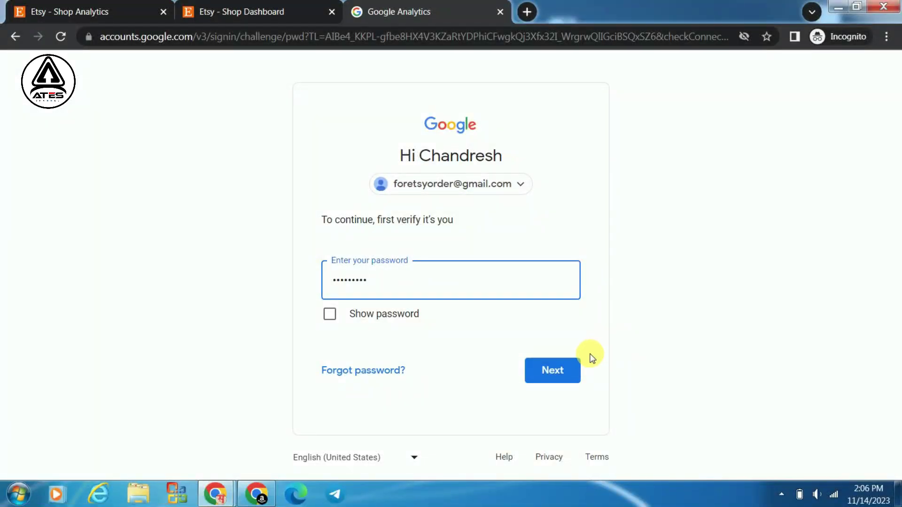
# Sign in with the account password and start setting up Google Analytics measuring.
pyautogui.click(553, 371)
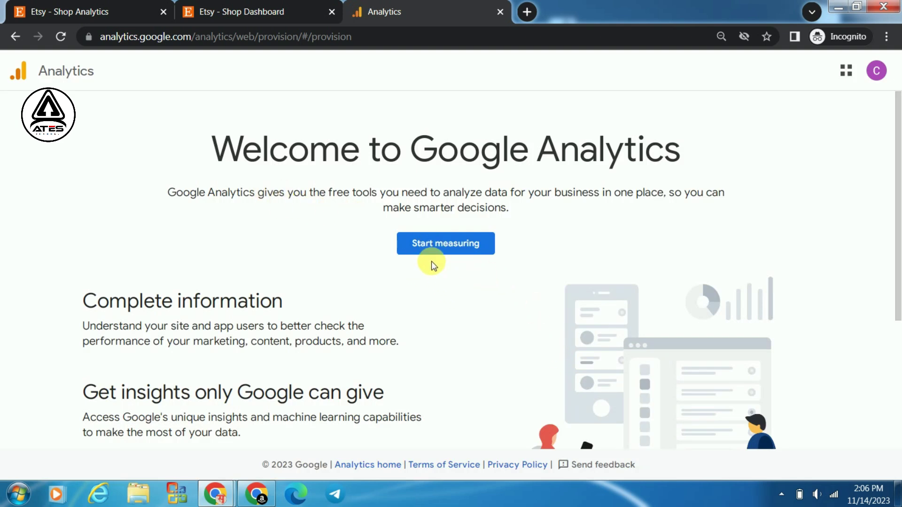
pyautogui.click(447, 251)
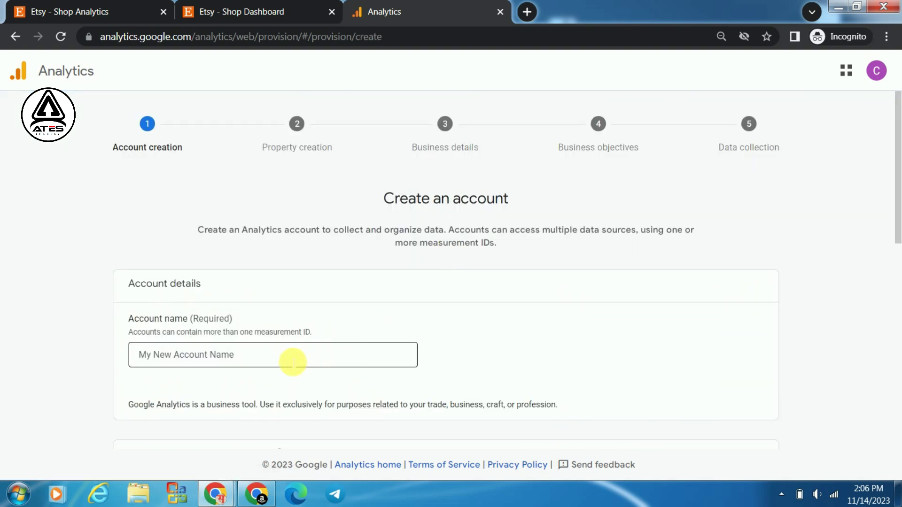
# Enter "Ms Mamta Knitting" as the new Analytics account name.
pyautogui.scroll(-3, 291, 363)
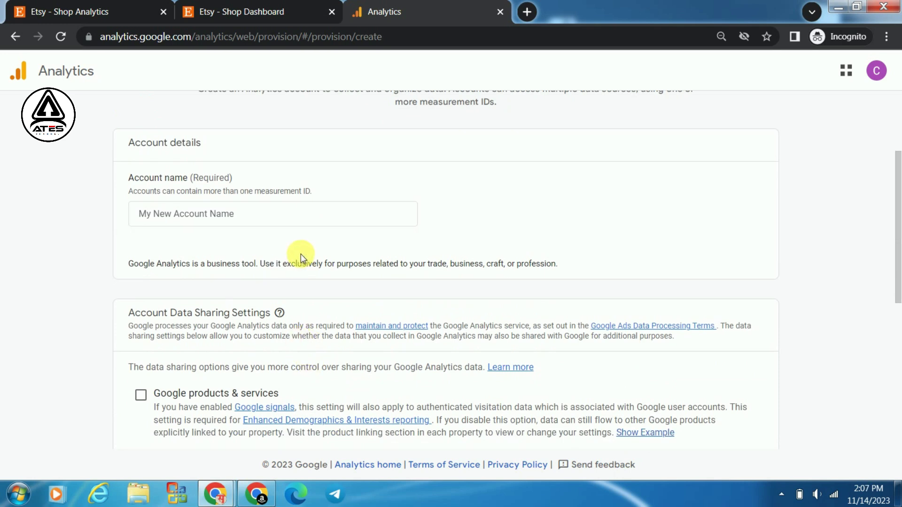
pyautogui.click(292, 218)
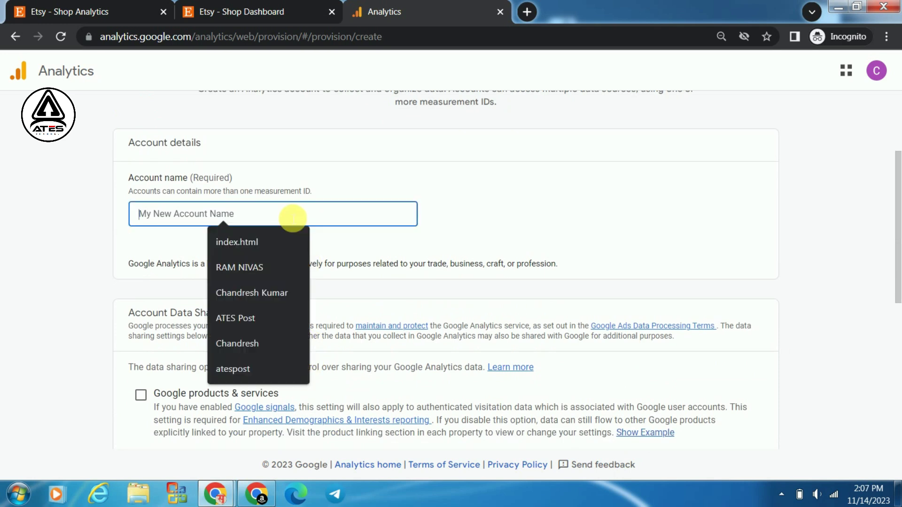
pyautogui.write('Ms Mamta Knitting')
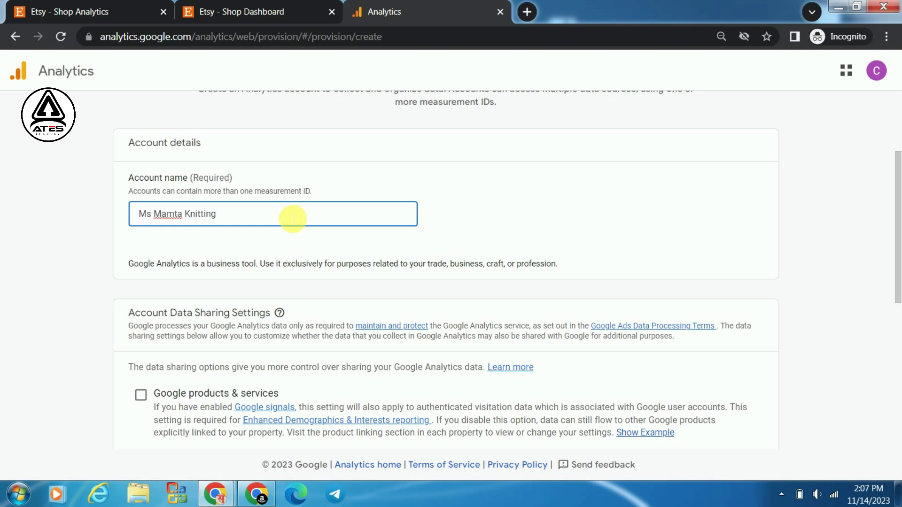
pyautogui.click(441, 246)
# Enable data sharing with Google products & services and continue to property creation.
pyautogui.scroll(-5, 440, 254)
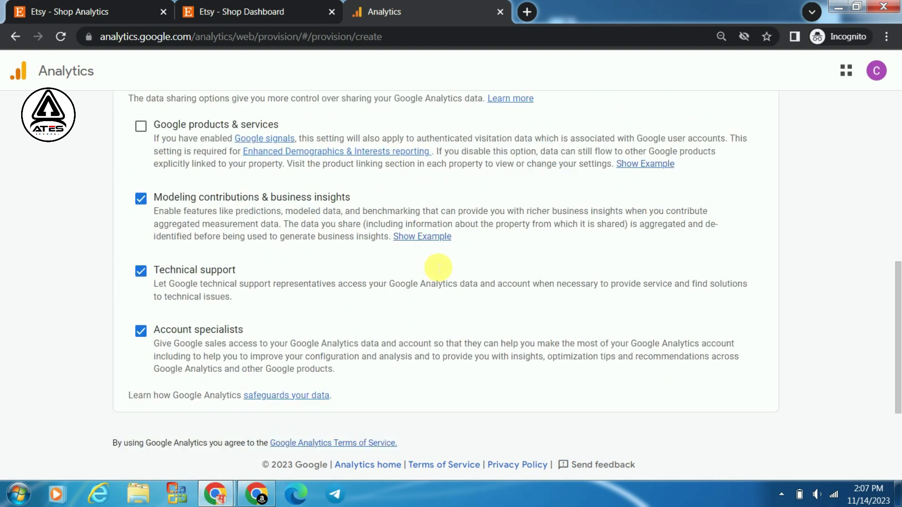
pyautogui.click(153, 115)
pyautogui.scroll(-2, 229, 347)
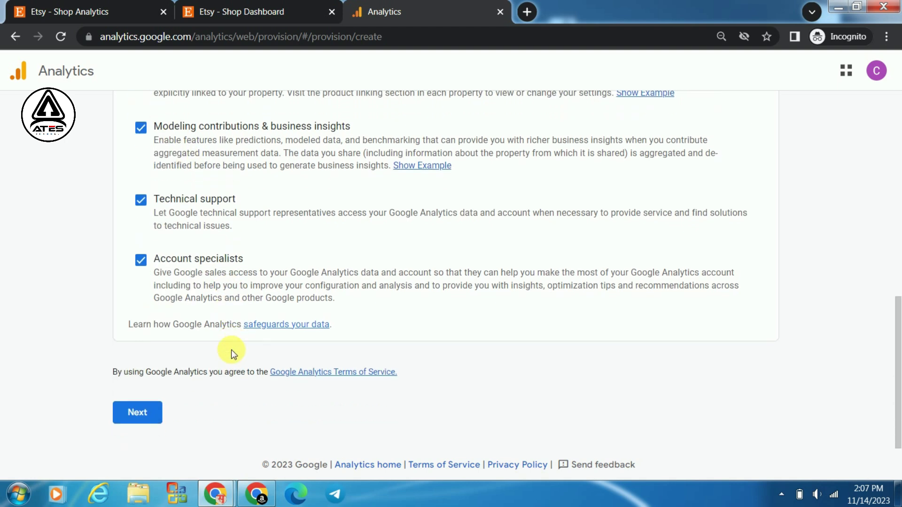
pyautogui.click(139, 413)
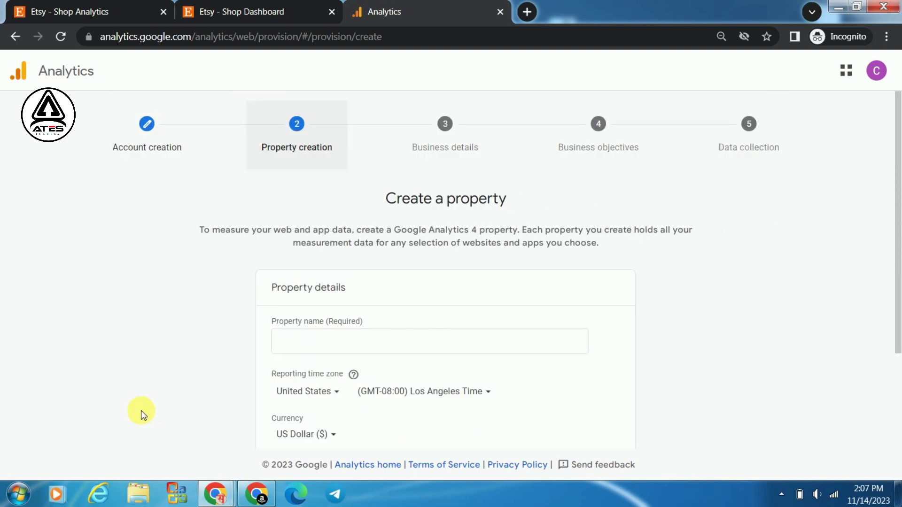
# Name the property "Mamta Knitting" and continue to the business details.
pyautogui.scroll(-2, 433, 373)
pyautogui.click(325, 271)
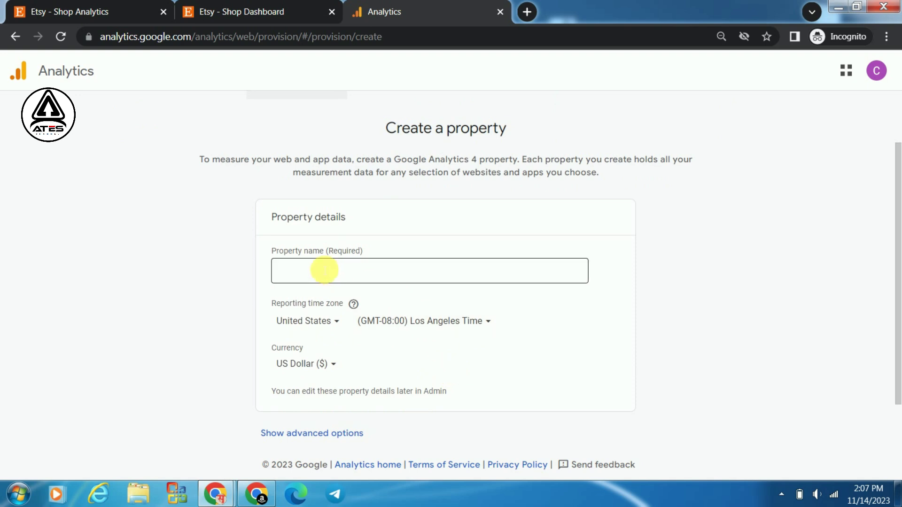
pyautogui.click(326, 271)
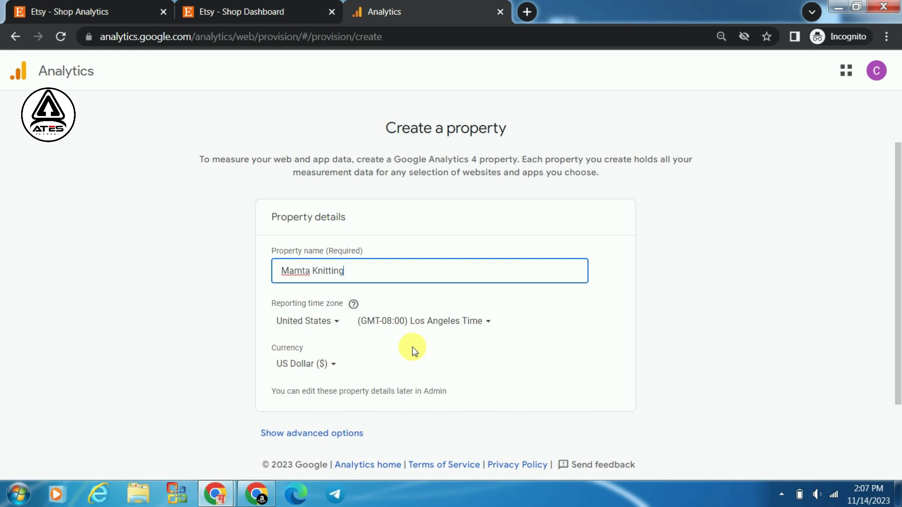
pyautogui.scroll(-2, 411, 352)
pyautogui.click(333, 422)
# Set the industry category to Other Business Activity and the business size to Small (1 to 10 employees), and continue to business objectives.
pyautogui.scroll(-1, 460, 401)
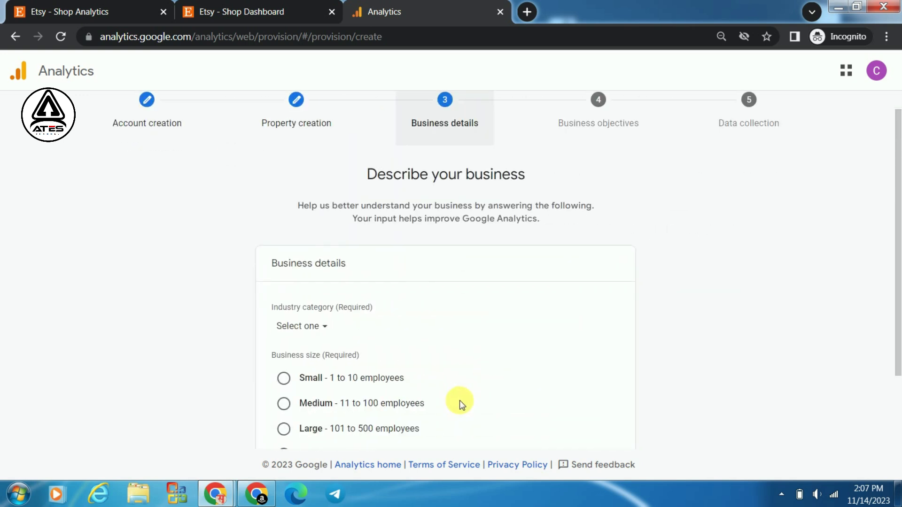
pyautogui.scroll(-2, 459, 400)
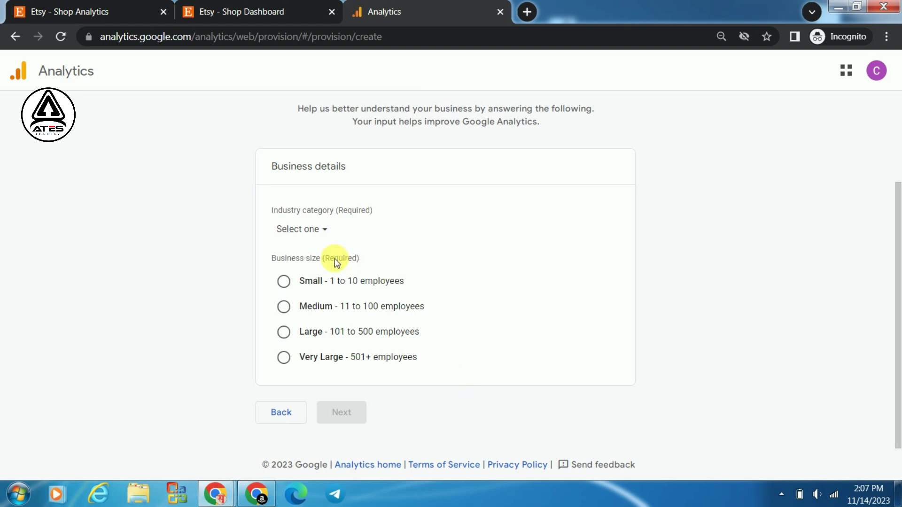
pyautogui.click(321, 231)
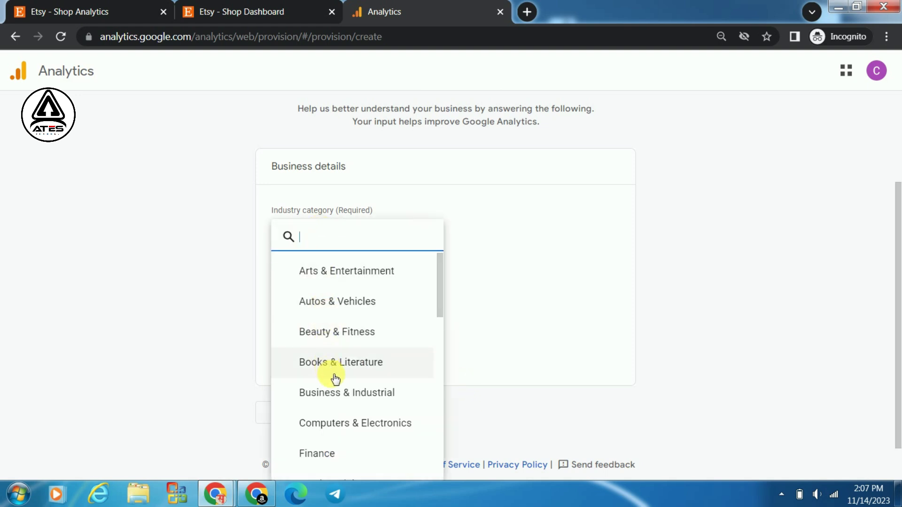
pyautogui.scroll(-9, 342, 395)
pyautogui.scroll(9, 342, 394)
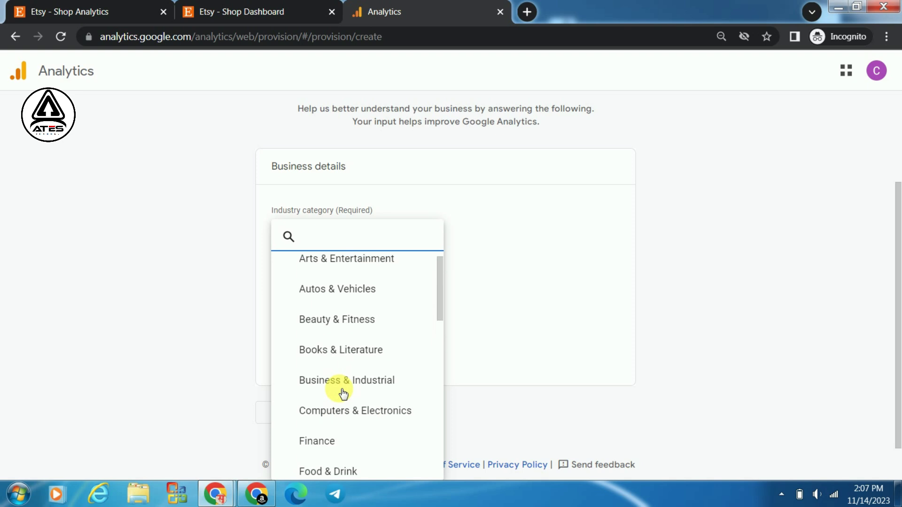
pyautogui.scroll(-9, 343, 393)
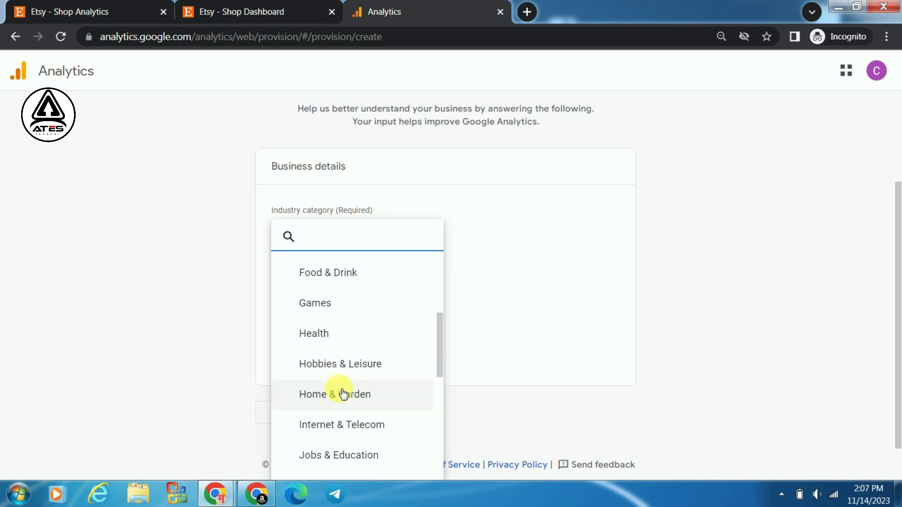
pyautogui.scroll(-3, 343, 395)
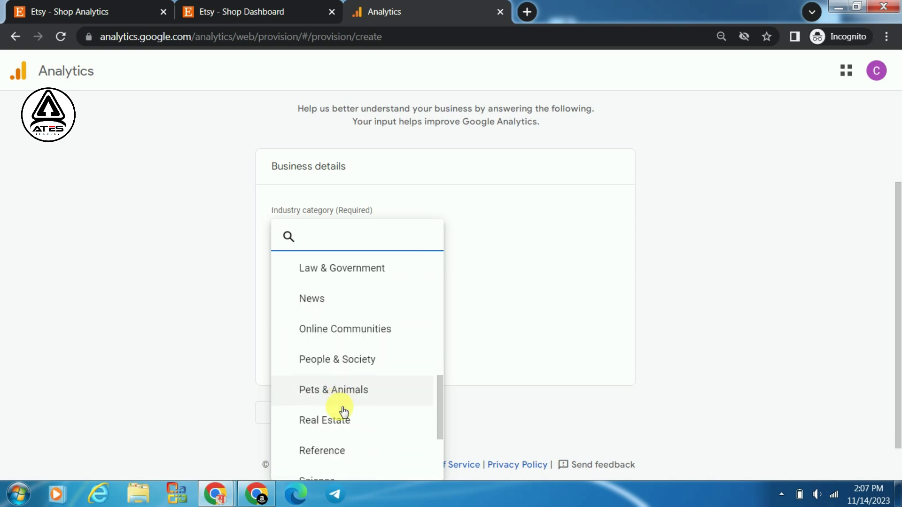
pyautogui.scroll(-1, 343, 412)
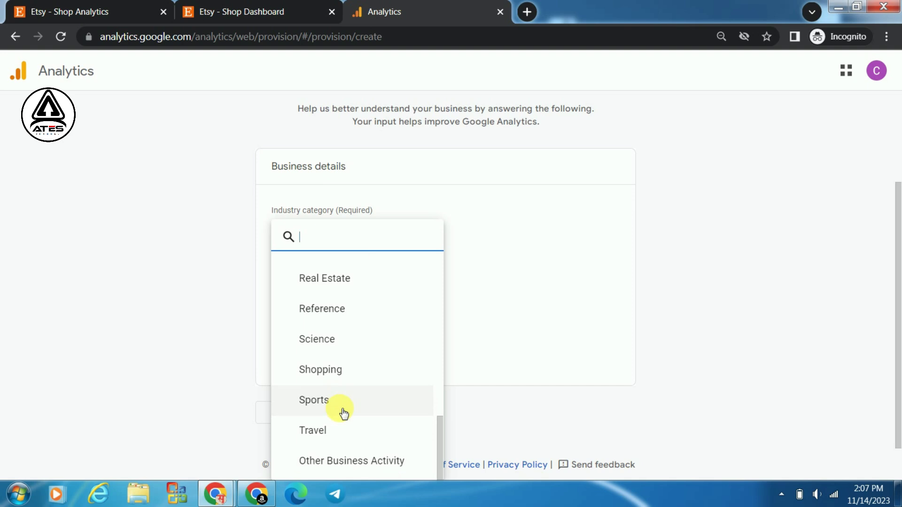
pyautogui.click(336, 460)
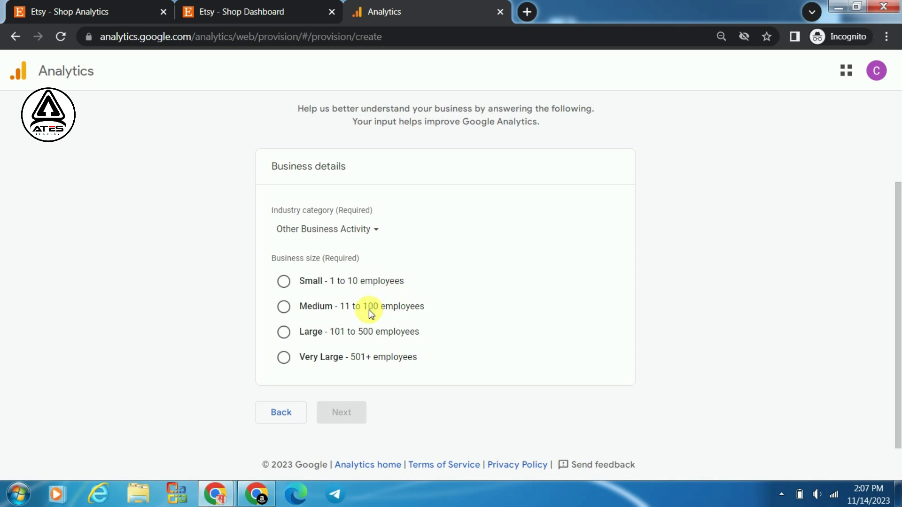
pyautogui.click(295, 283)
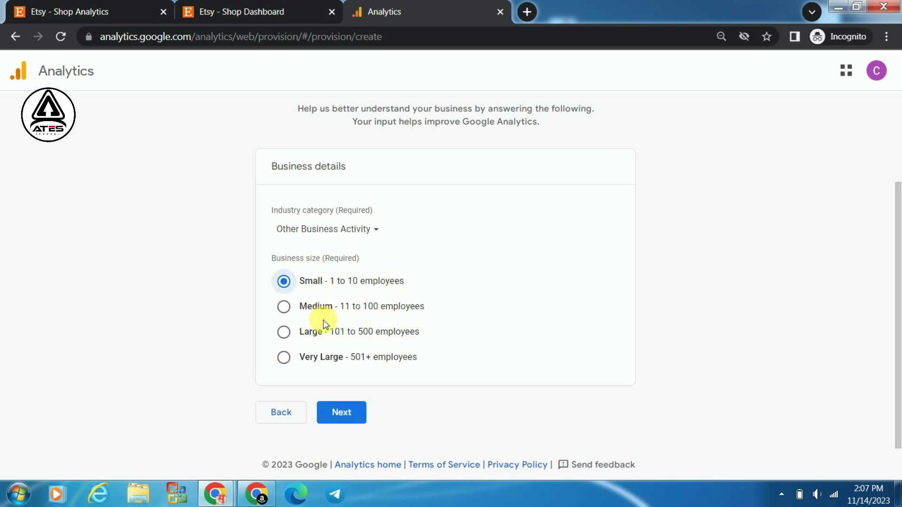
pyautogui.click(340, 416)
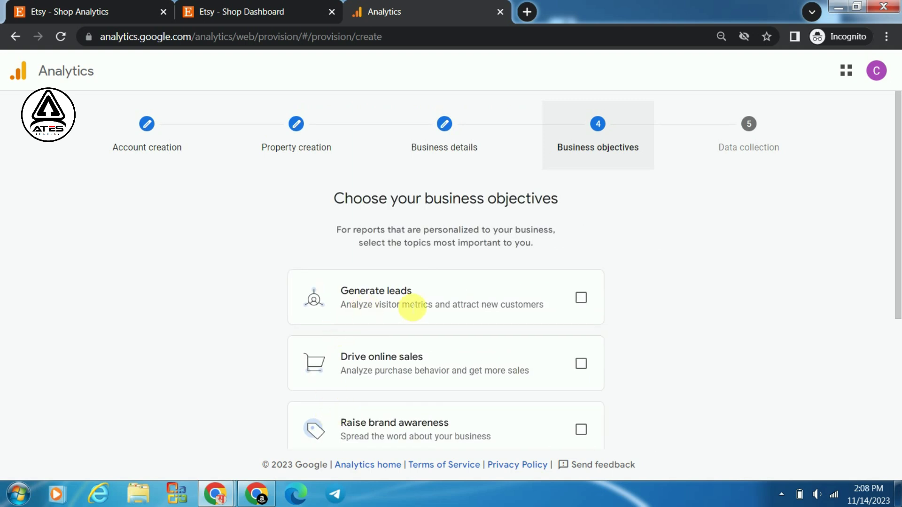
# Choose Get baseline reports as the business objective and submit the account for creation.
pyautogui.scroll(-5, 665, 350)
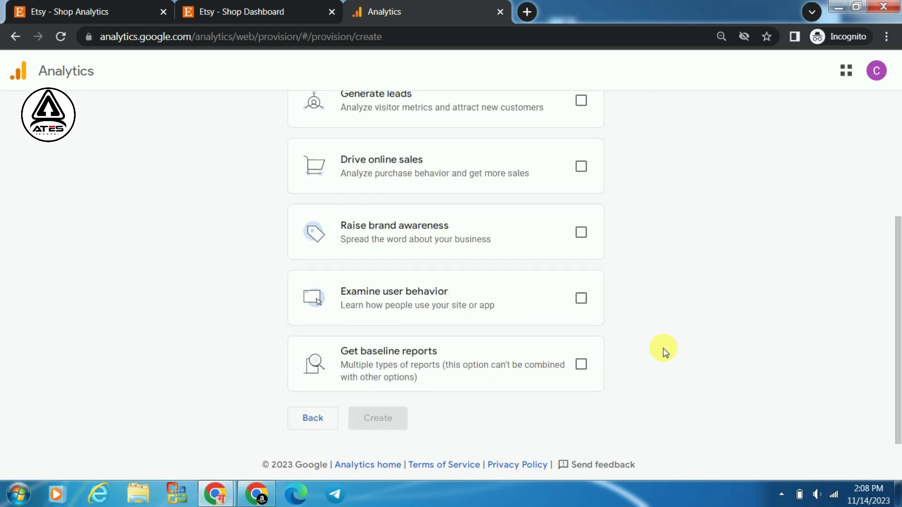
pyautogui.click(581, 358)
pyautogui.scroll(5, 664, 363)
pyautogui.scroll(-5, 664, 362)
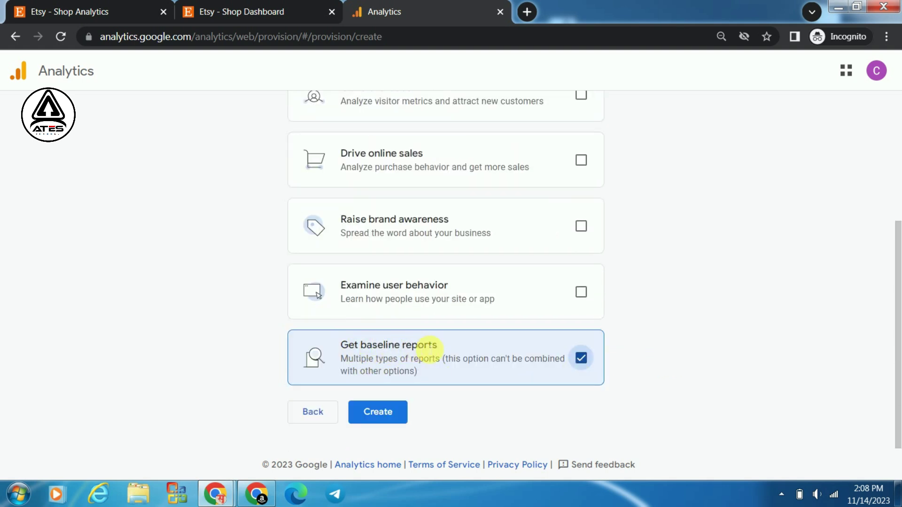
pyautogui.scroll(4, 675, 360)
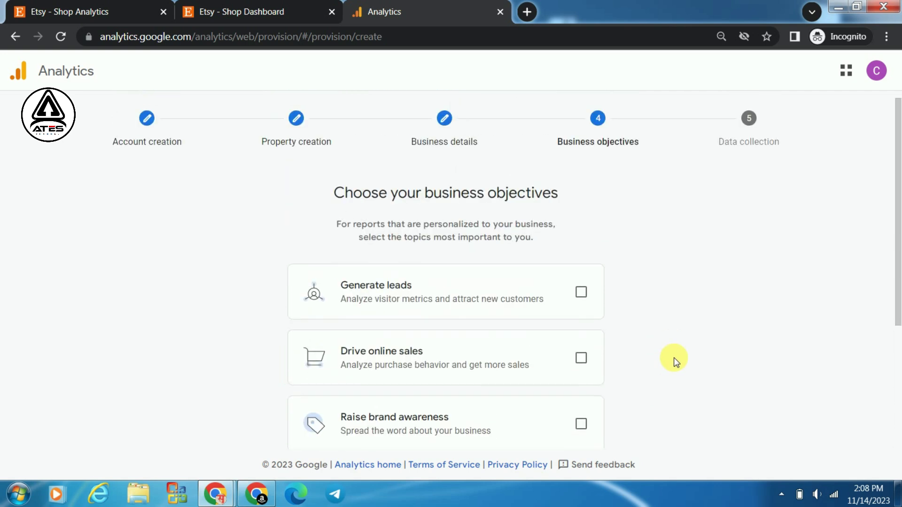
pyautogui.scroll(-4, 674, 357)
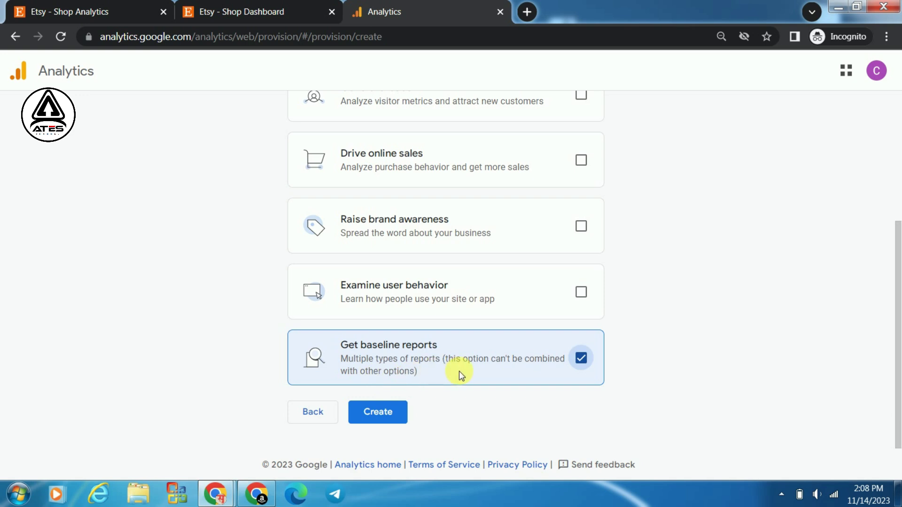
pyautogui.scroll(3, 423, 369)
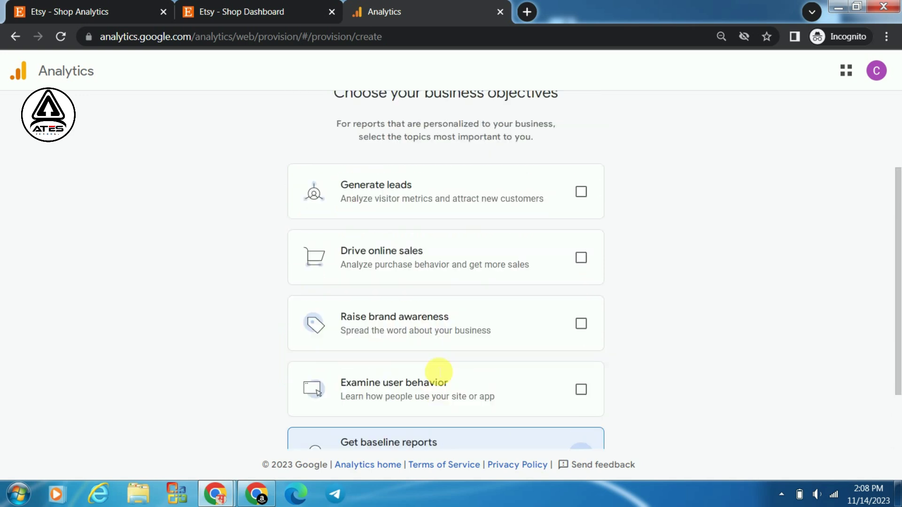
pyautogui.scroll(-3, 436, 373)
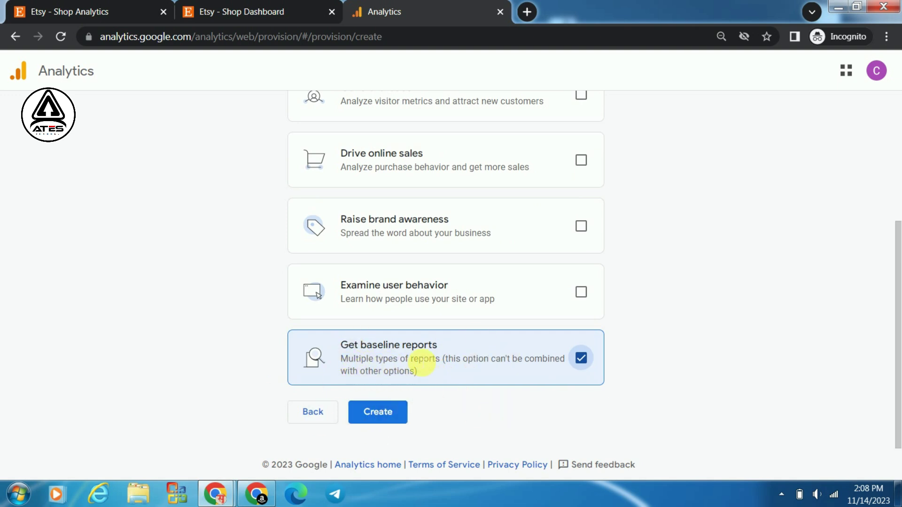
pyautogui.click(383, 410)
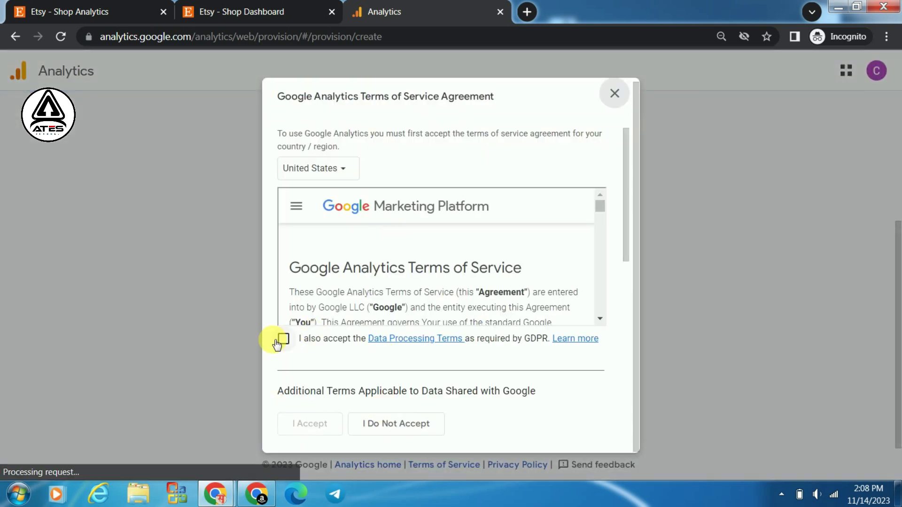
# Accept the Google Analytics terms of service, including the Data Processing Terms and the Measurement Controller-Controller Data Protection Terms.
pyautogui.click(283, 338)
pyautogui.scroll(-7, 361, 362)
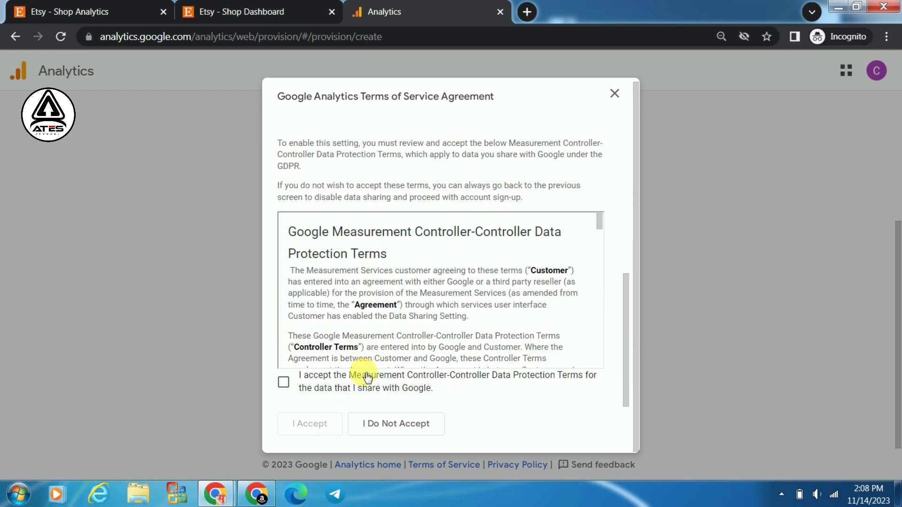
pyautogui.click(282, 385)
pyautogui.click(298, 425)
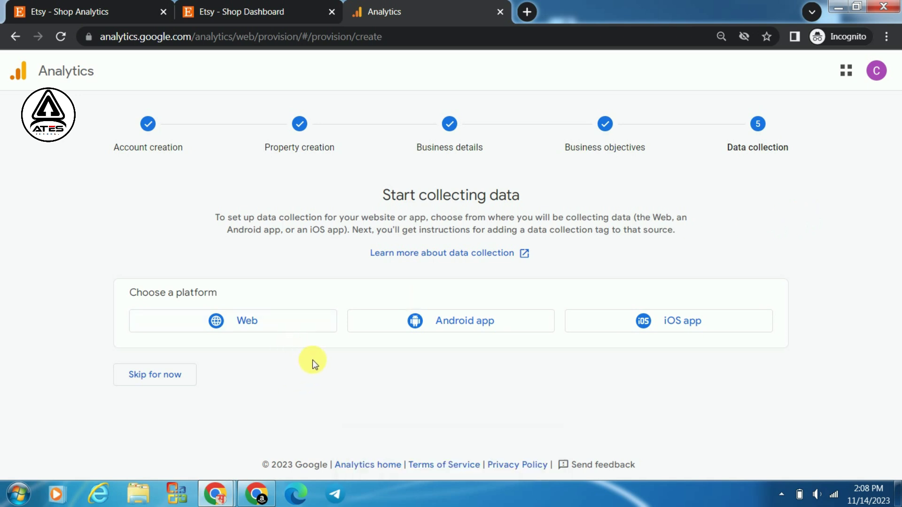
# Choose Web as the data collection platform and enter the Etsy shop's address, msmamtaknitting.etsy.com, copied from its Shop Dashboard, as the website URL.
pyautogui.click(260, 324)
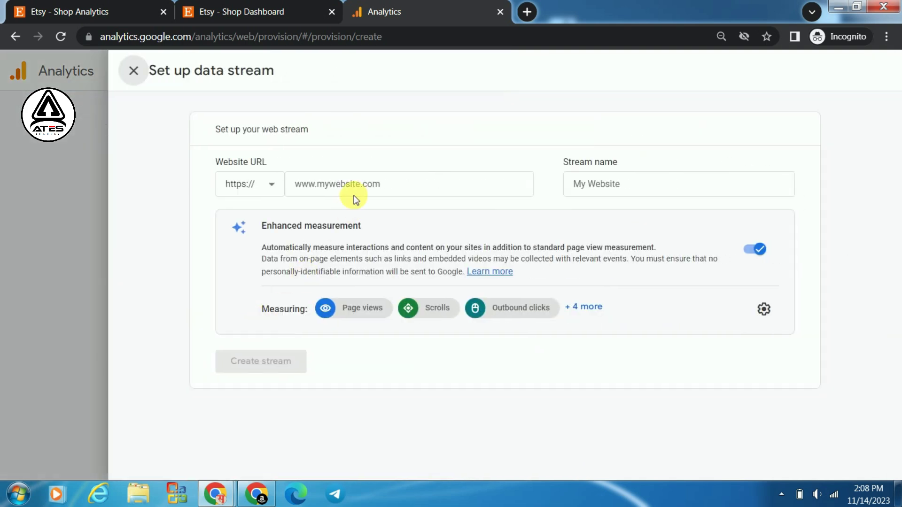
pyautogui.click(356, 197)
pyautogui.click(234, 10)
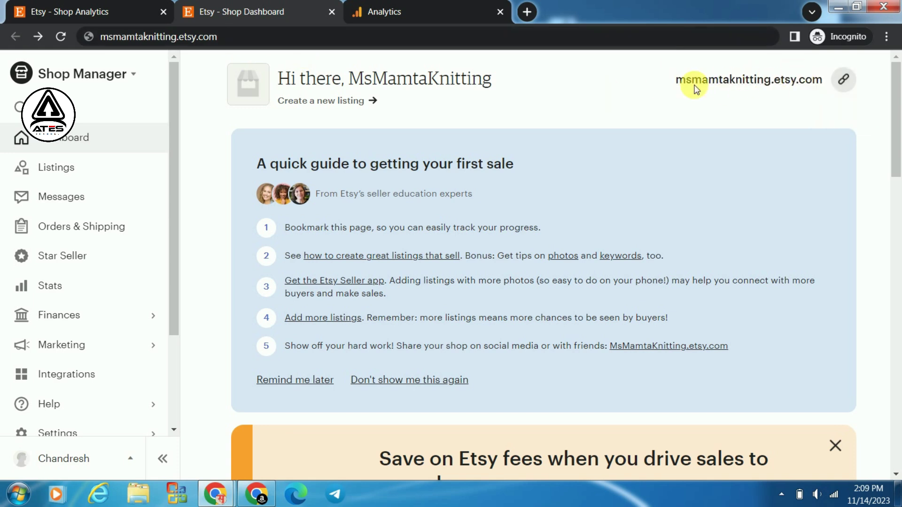
pyautogui.click(239, 40)
pyautogui.hotkey('ctrl', 'c')
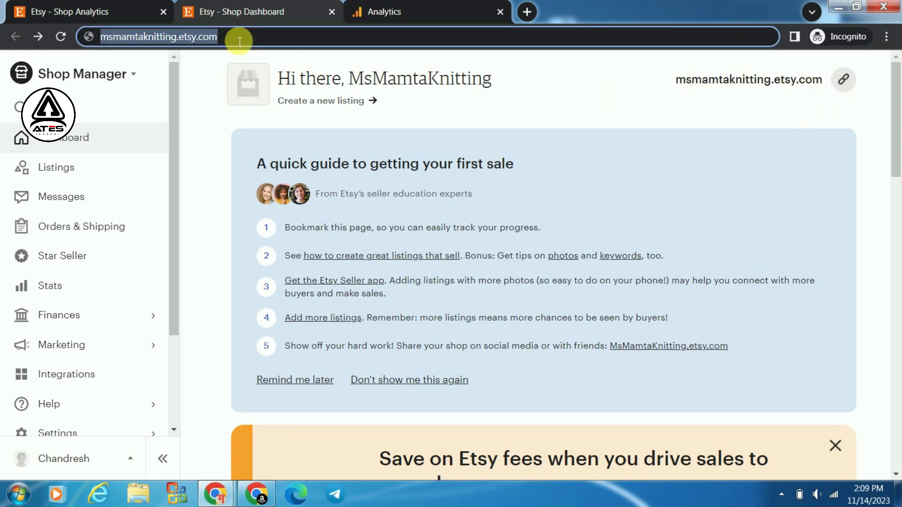
pyautogui.click(382, 12)
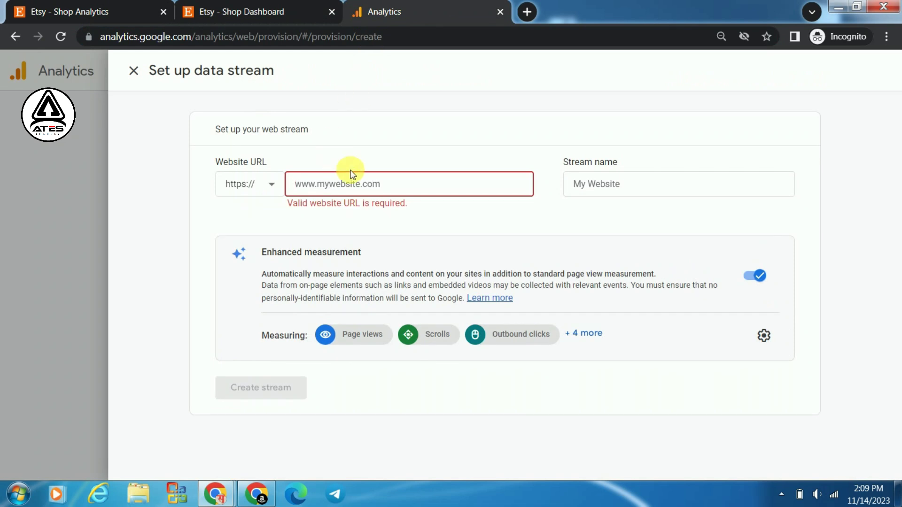
pyautogui.hotkey('ctrl', 'v')
pyautogui.moveTo(419, 186); pyautogui.dragTo(249, 195)
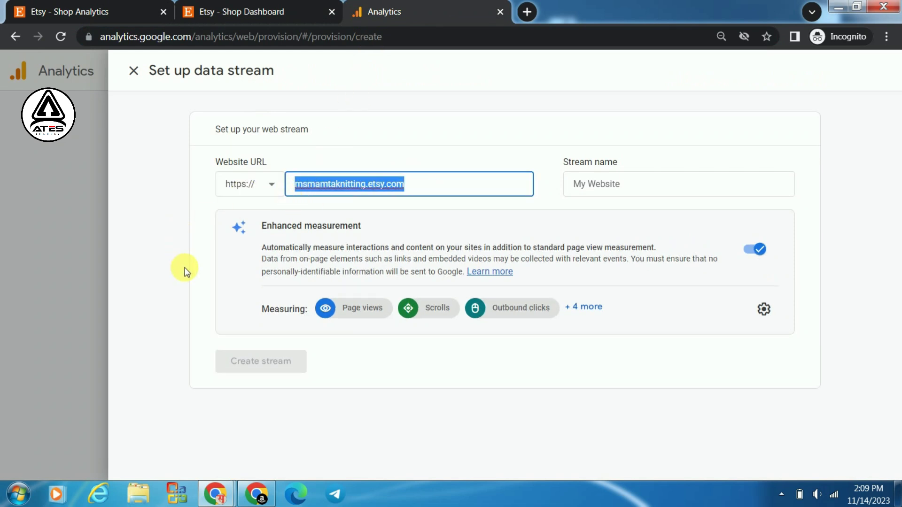
# Name the web stream "All report" and create it.
pyautogui.click(621, 189)
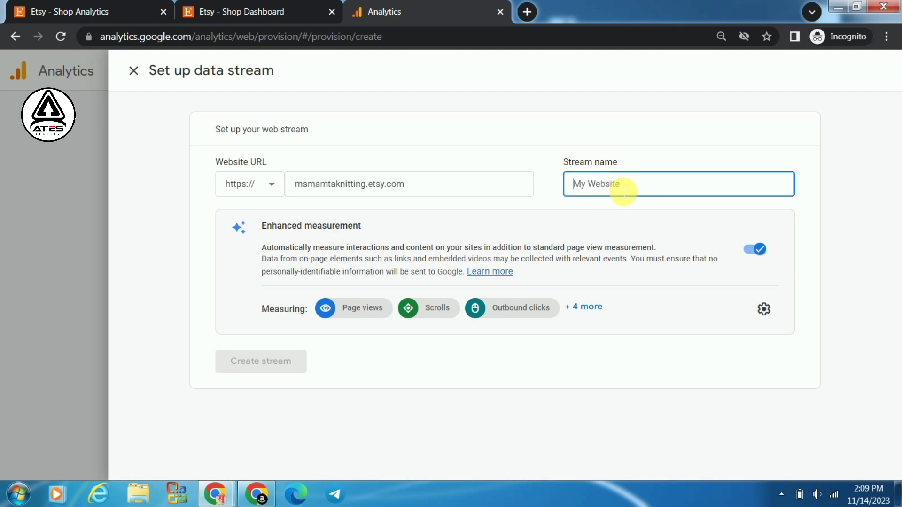
pyautogui.write('All report')
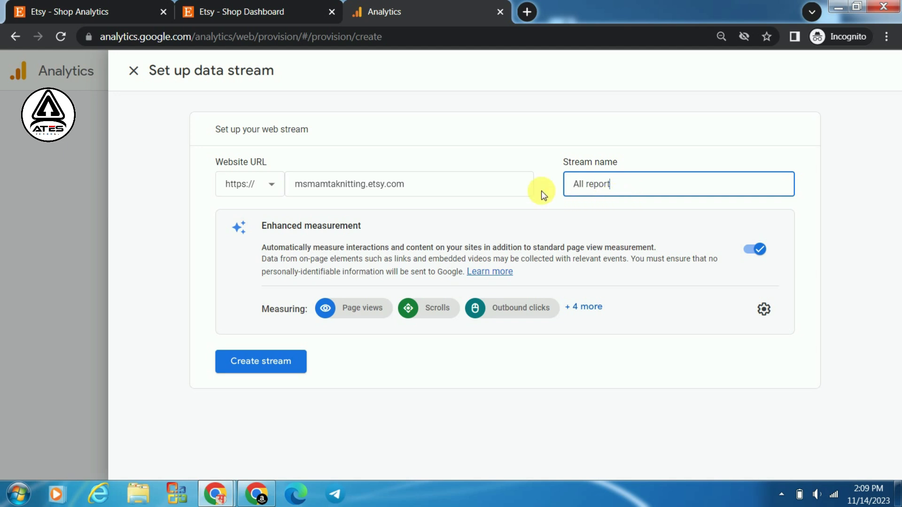
pyautogui.click(541, 191)
pyautogui.click(261, 362)
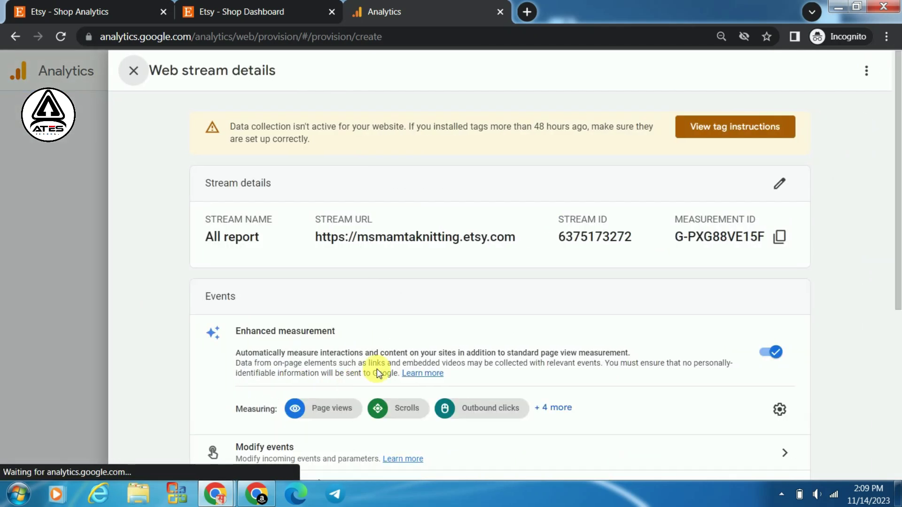
# Copy the stream's measurement ID and save it as the Web Property ID in the Etsy shop's Web Analytics settings.
pyautogui.click(780, 237)
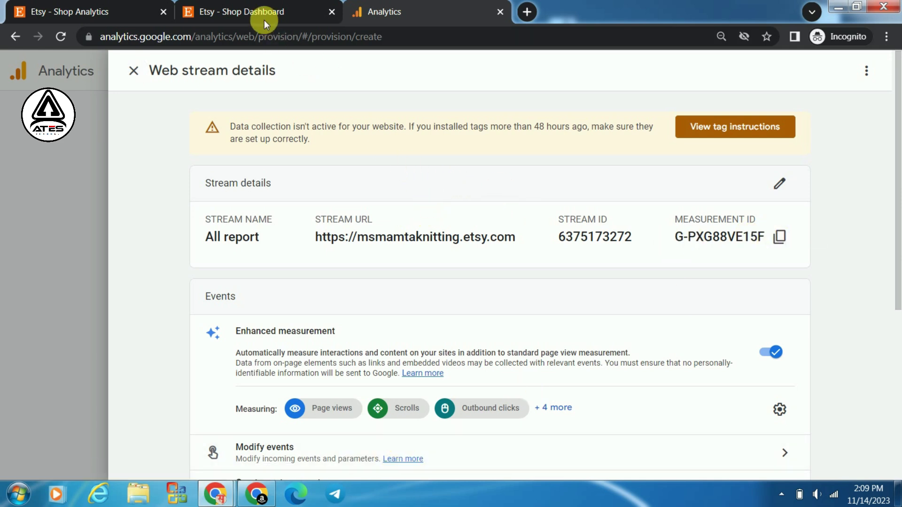
pyautogui.click(246, 10)
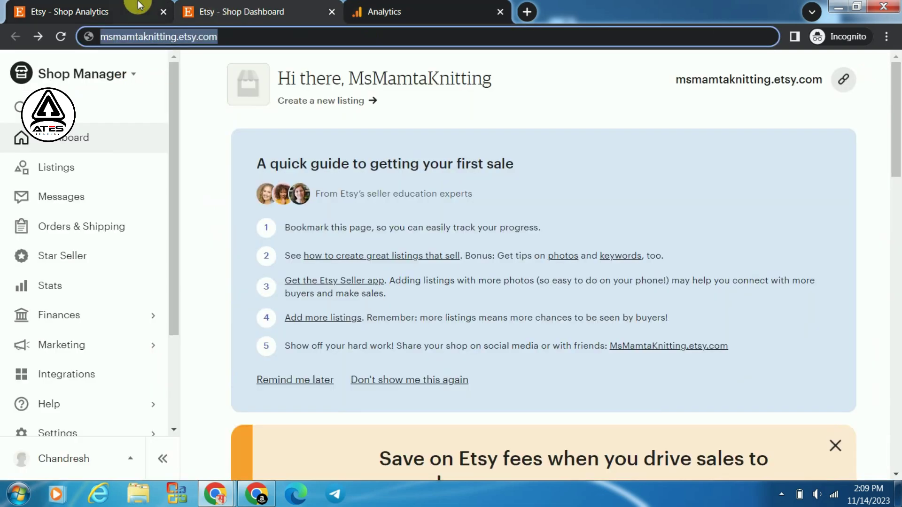
pyautogui.click(120, 10)
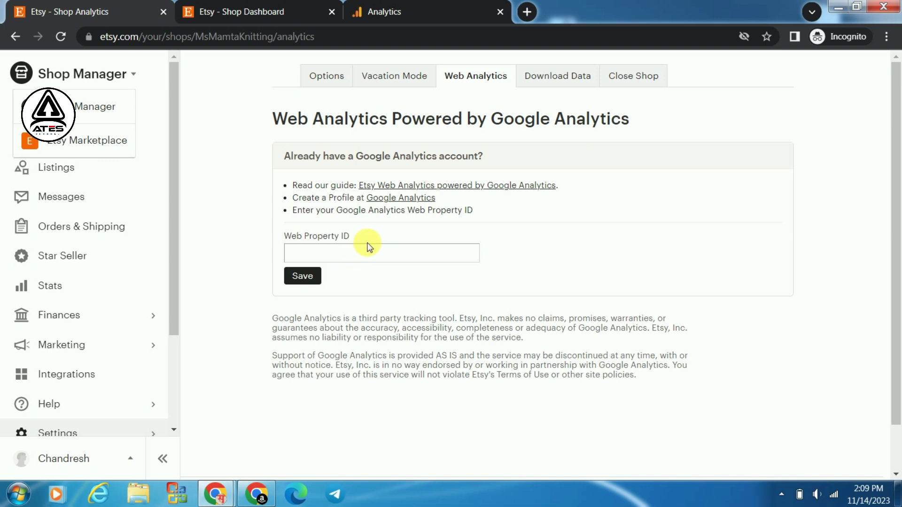
pyautogui.scroll(-3, 71, 383)
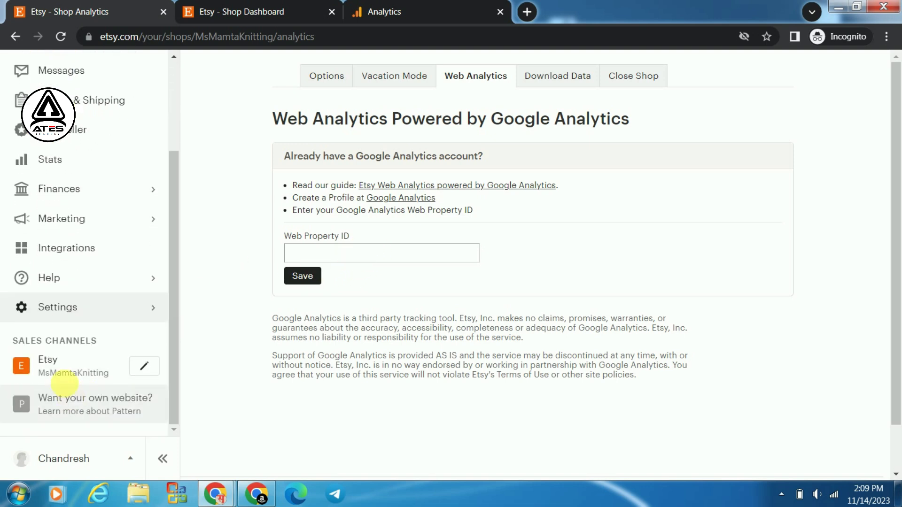
pyautogui.click(62, 309)
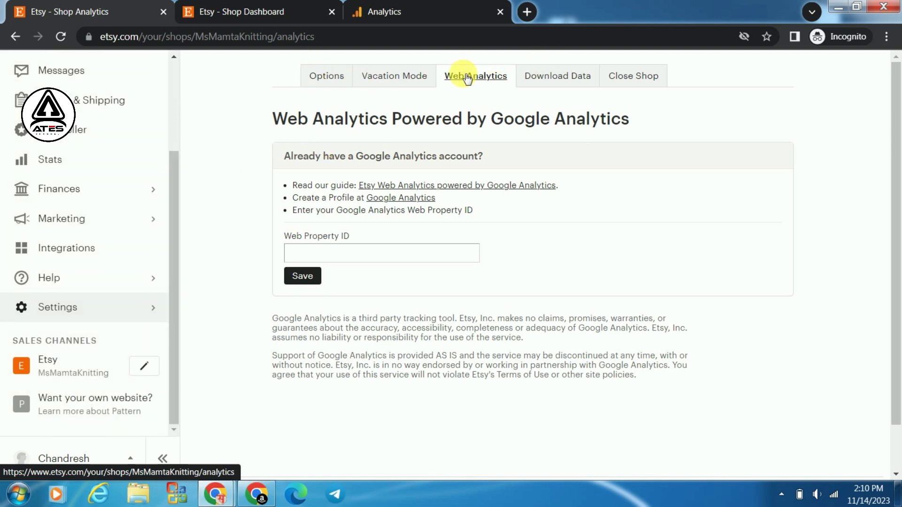
pyautogui.click(370, 258)
pyautogui.hotkey('ctrl', 'v')
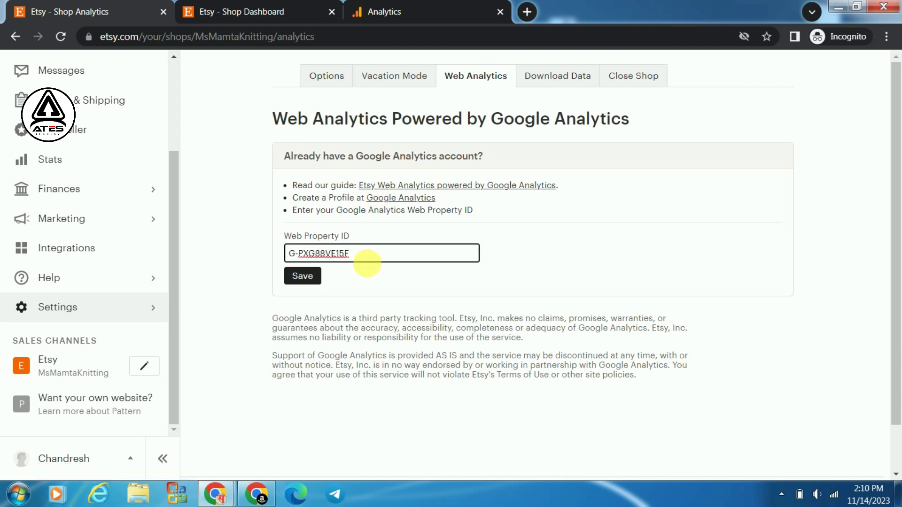
pyautogui.click(298, 277)
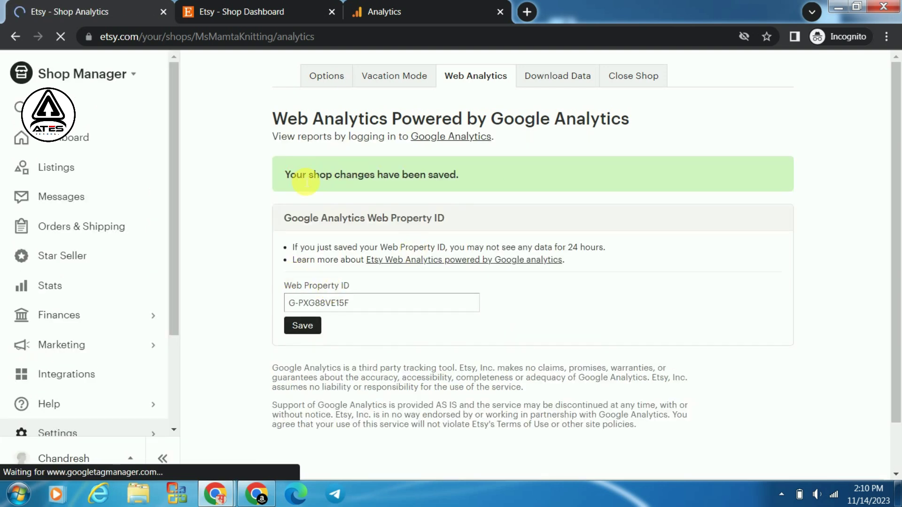
pyautogui.moveTo(291, 175); pyautogui.dragTo(461, 176)
pyautogui.click(399, 184)
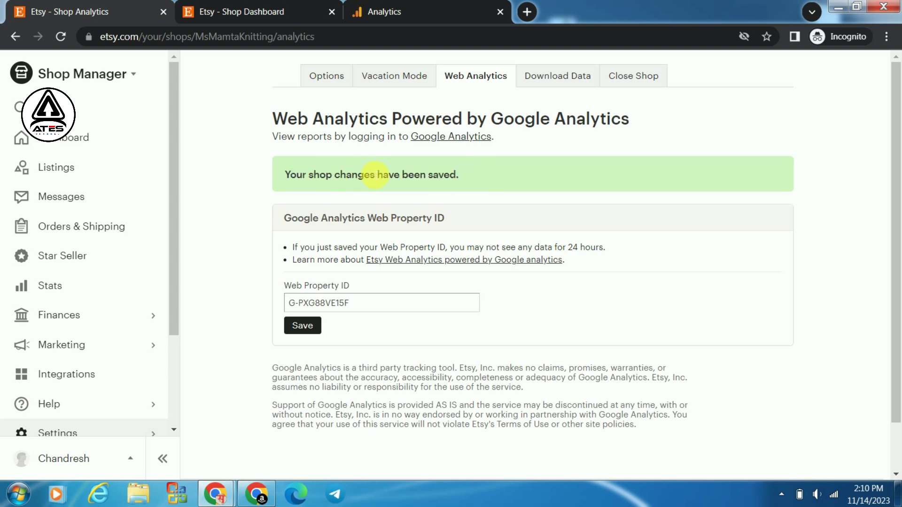
pyautogui.moveTo(468, 181); pyautogui.dragTo(340, 177)
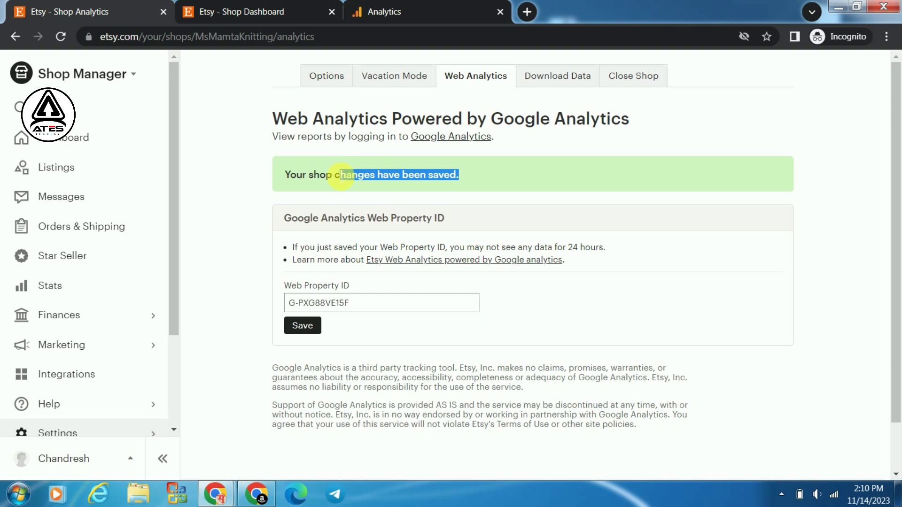
pyautogui.click(481, 184)
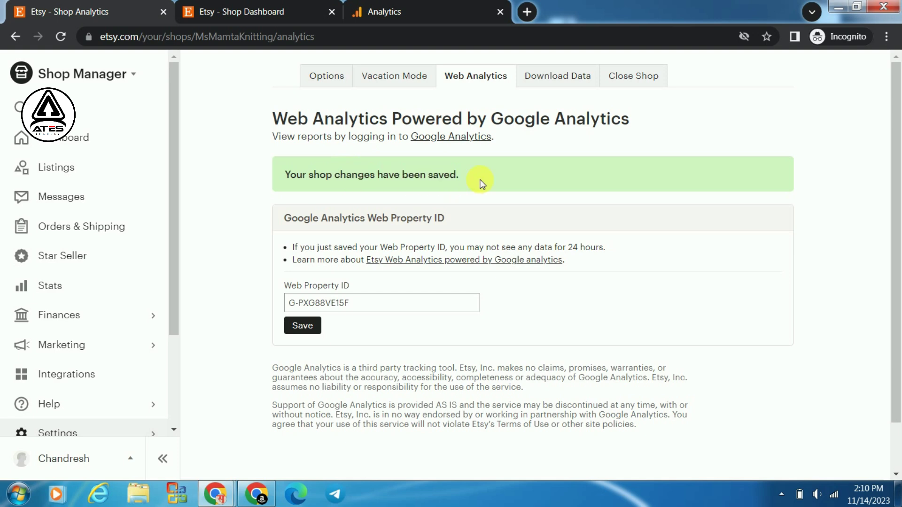